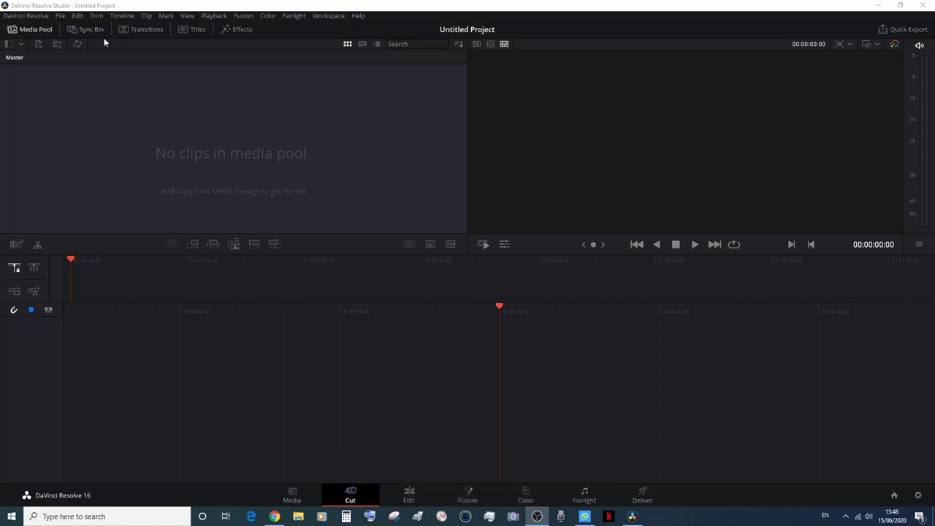
On the Edit page, drag a Scroll title onto a new timeline's Video 1 and select it.
left_click(416, 503)
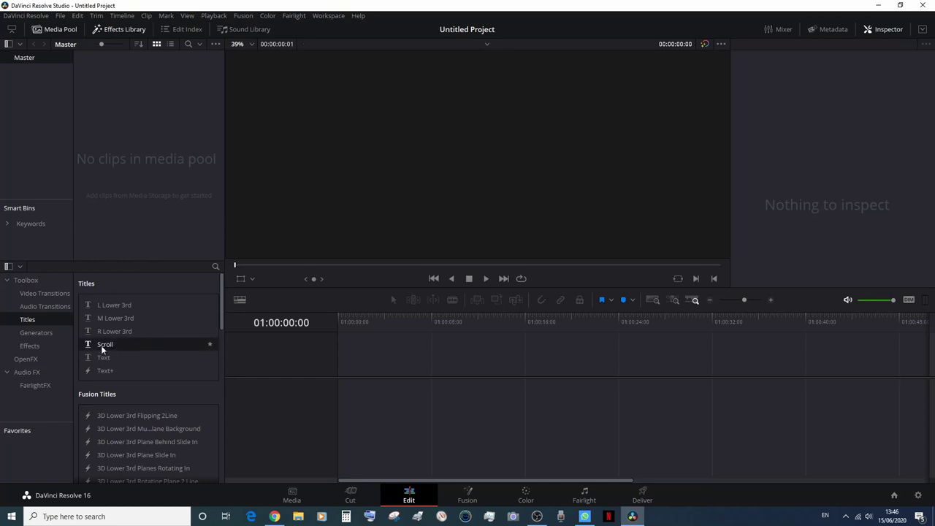
left_click_drag(100, 349, 344, 387)
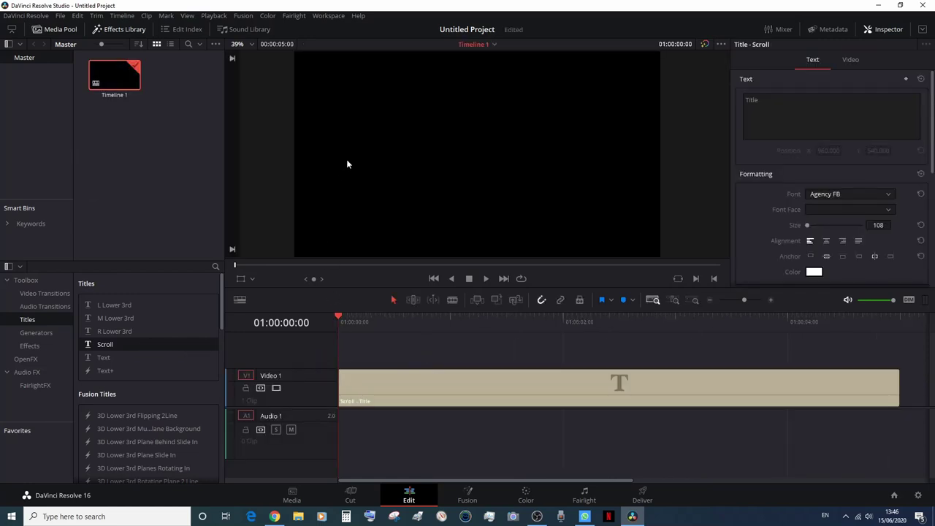
left_click(382, 381)
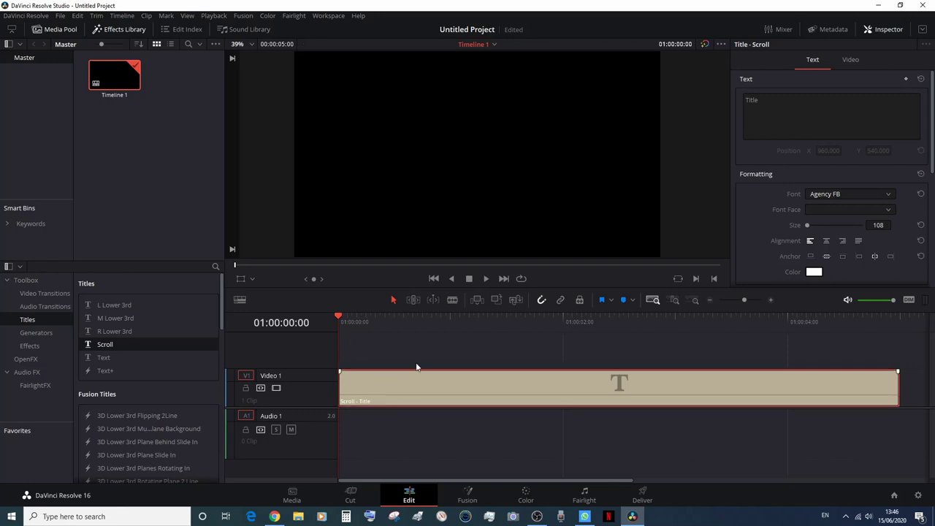
Replace 'Title' with 'Hi guys, i am going to show' and 'your time in the Davinci Resolve Softwares' lines.
left_click(782, 103)
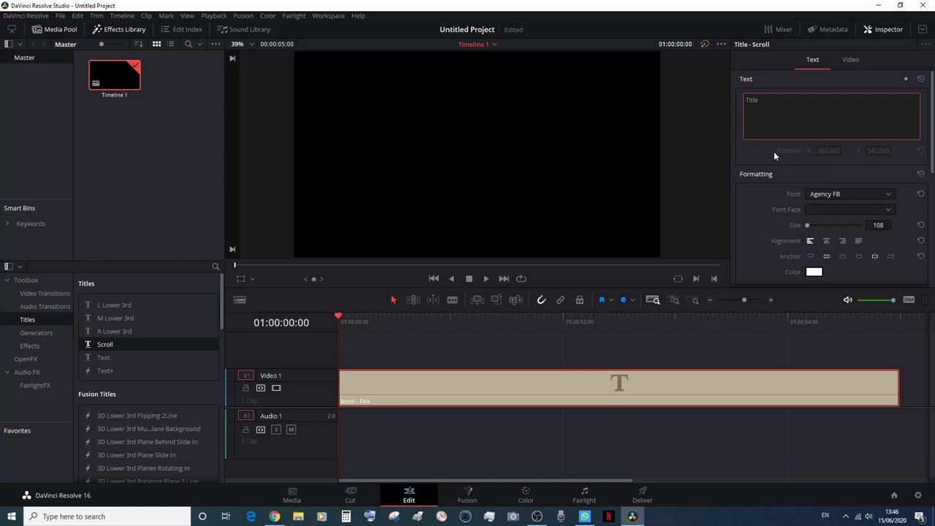
type("Hi")
key("ctrl+a")
type("Hi guys, i am going to")
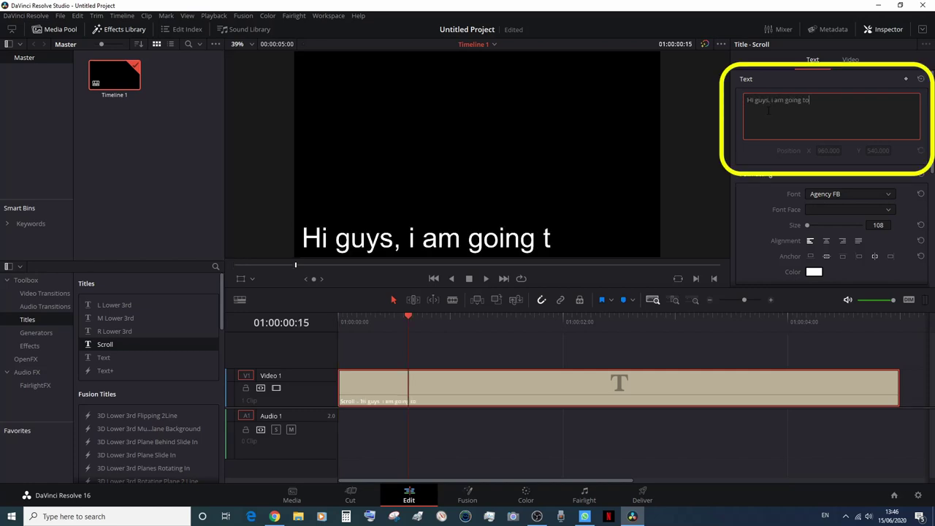
type(" show")
key("Return")
type("yo")
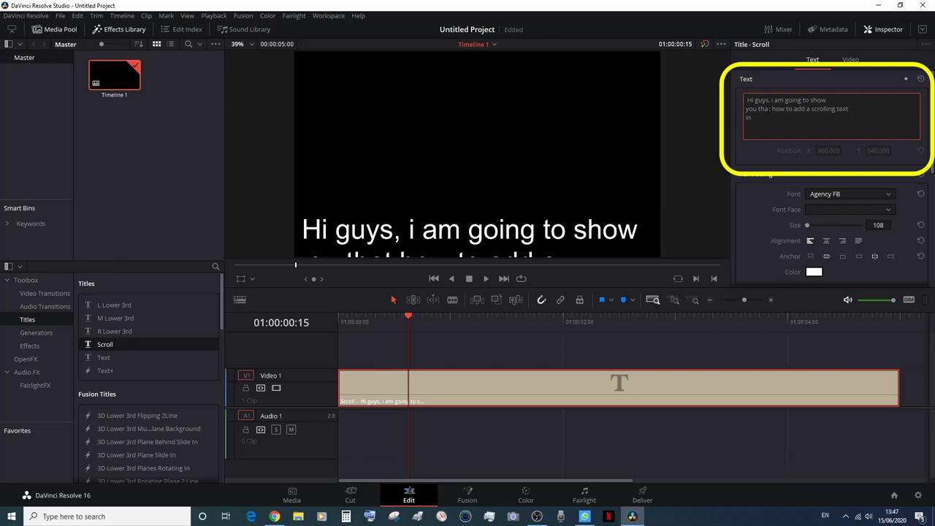
type("your time in the Davinci Resolve Softwares")
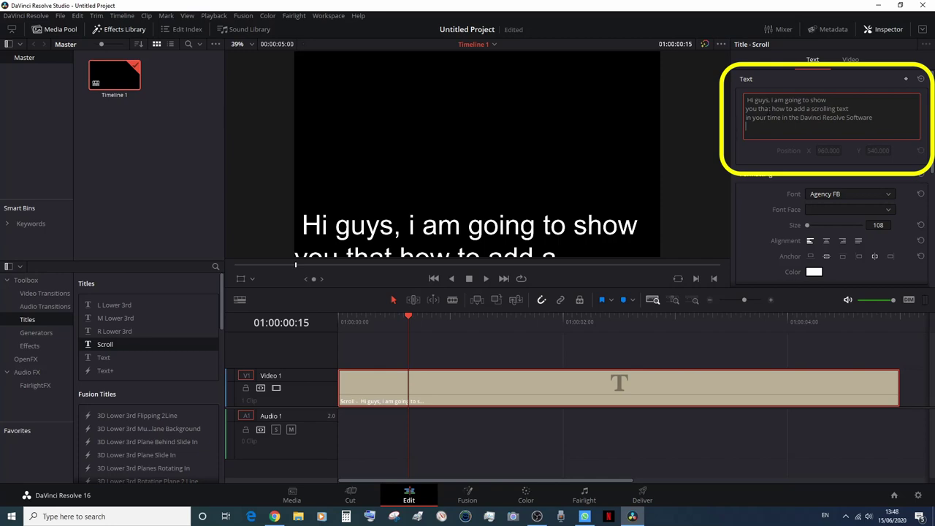
Preview the scroll, break the last line so 'Resolve Software' sits alone, then replay from the start.
left_click(340, 325)
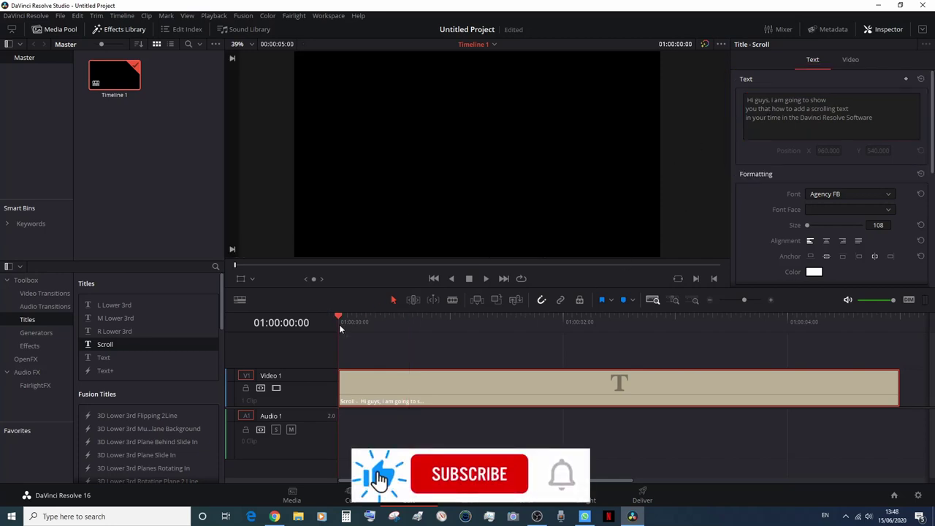
left_click(485, 278)
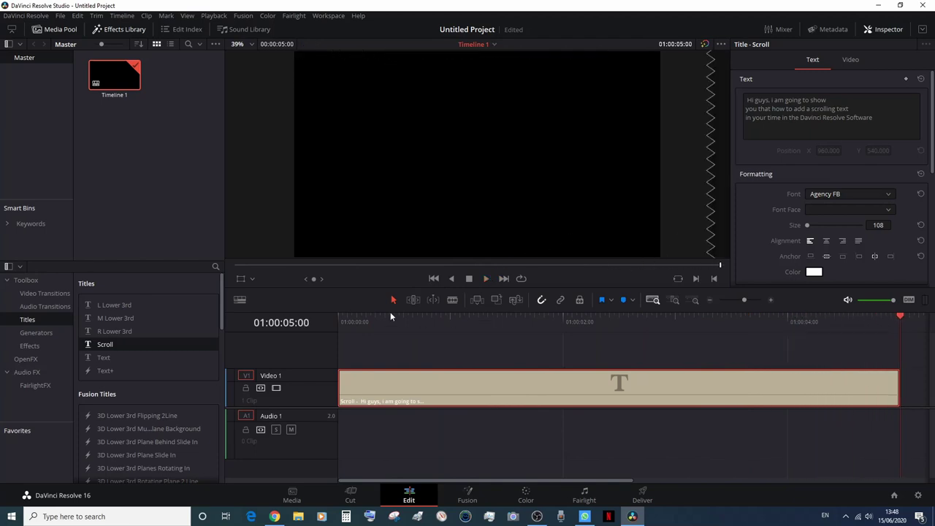
left_click(822, 118)
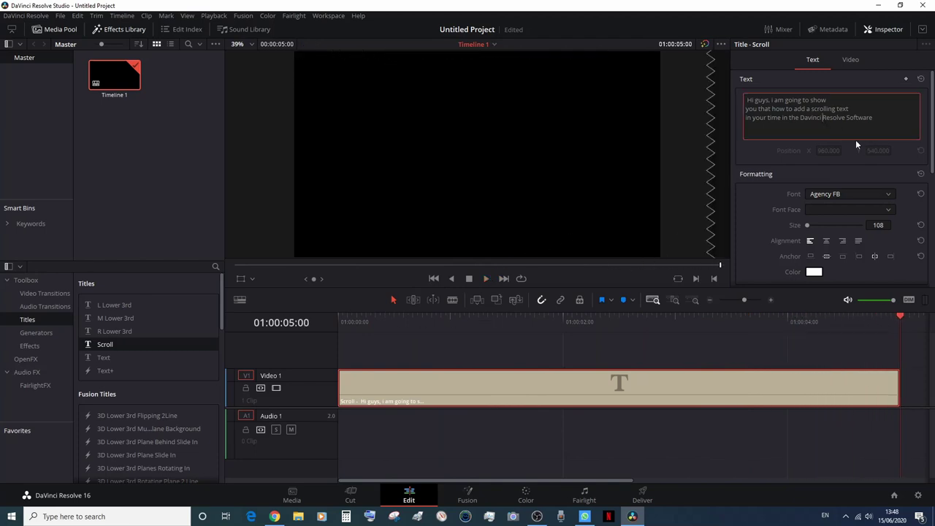
key("Return")
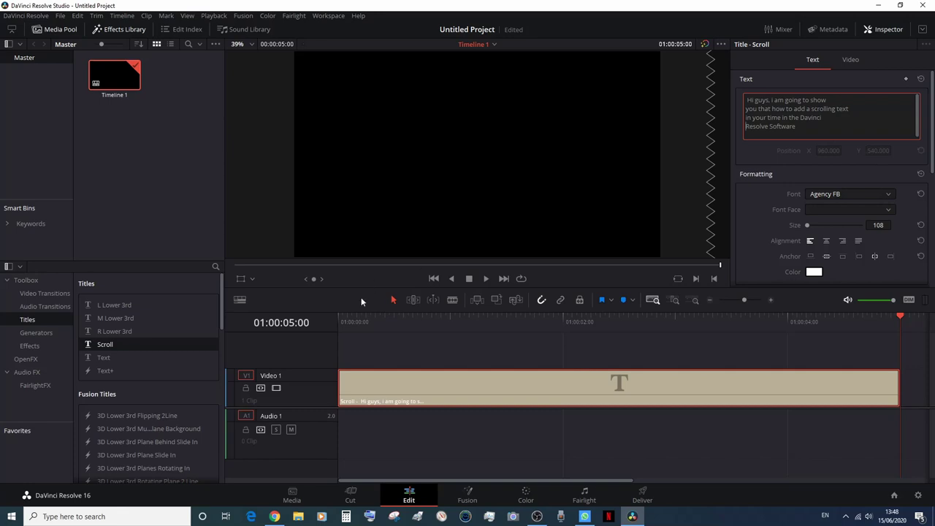
left_click(339, 320)
left_click(485, 279)
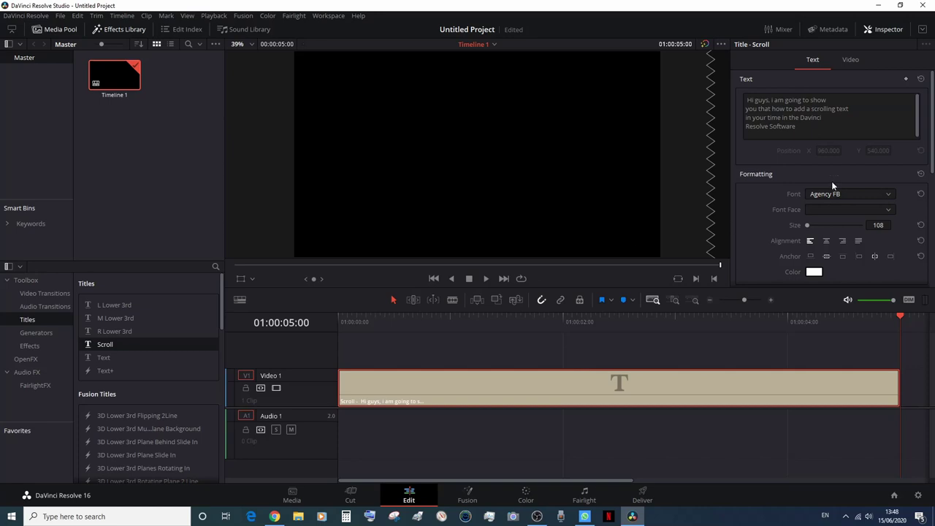
Cut all the title text to the clipboard and delete the Scroll clip from Video 1.
left_click_drag(813, 128, 747, 100)
right_click(781, 110)
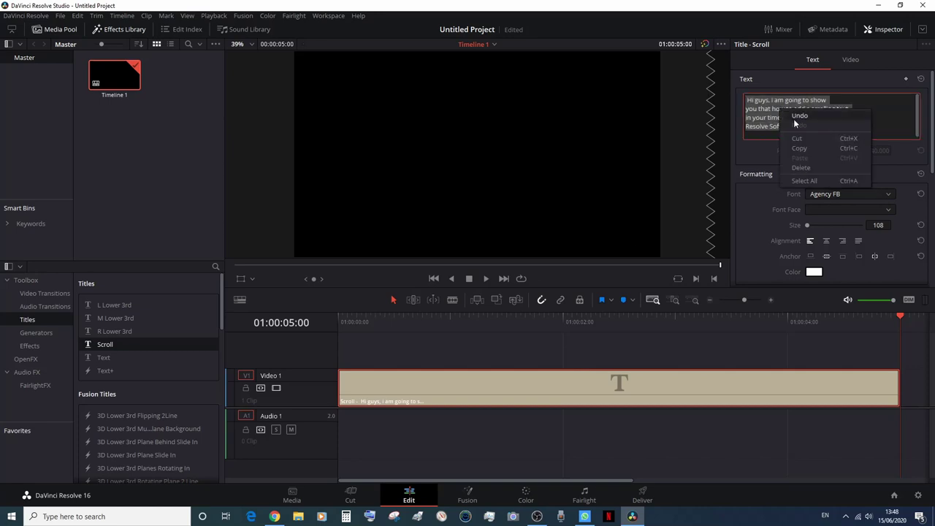
left_click(798, 138)
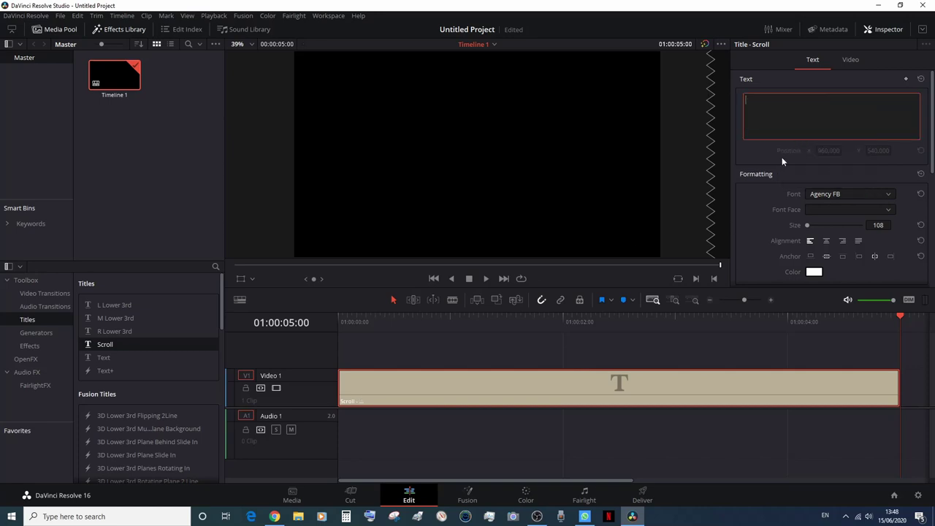
left_click(428, 387)
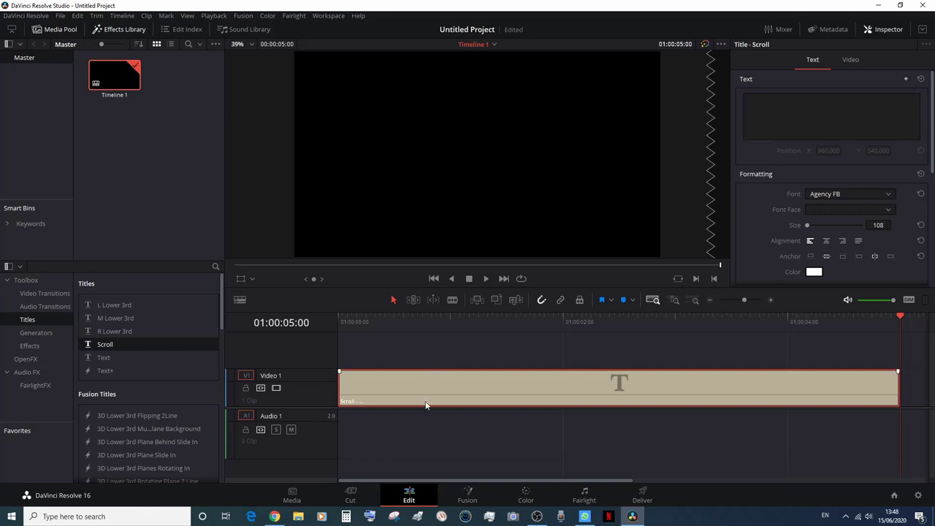
key("Delete")
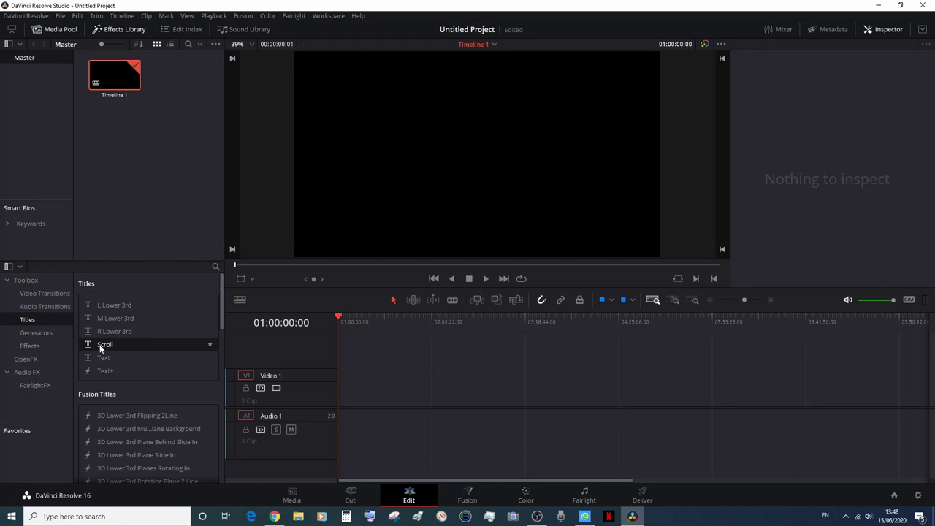
Add a fresh Scroll title to Video 1, paste the cut intro paragraph into it, and preview.
left_click_drag(102, 347, 345, 386)
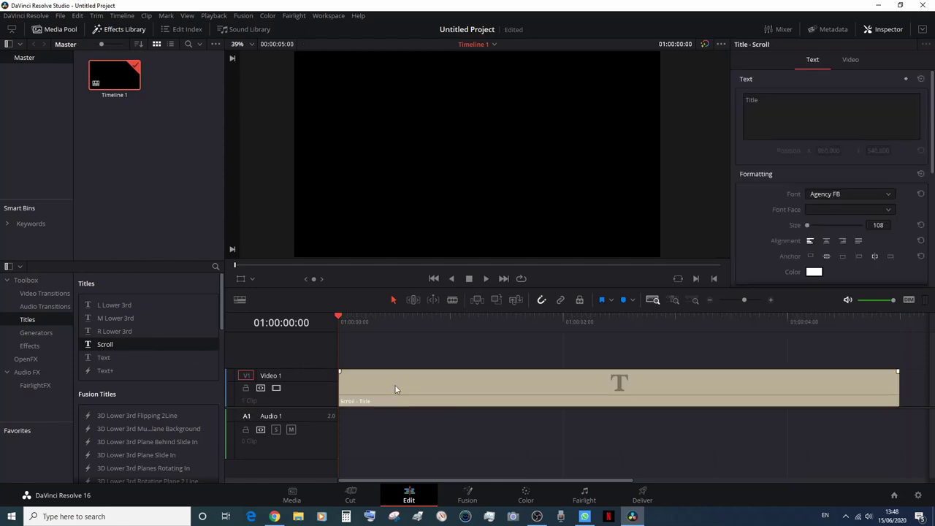
right_click(767, 109)
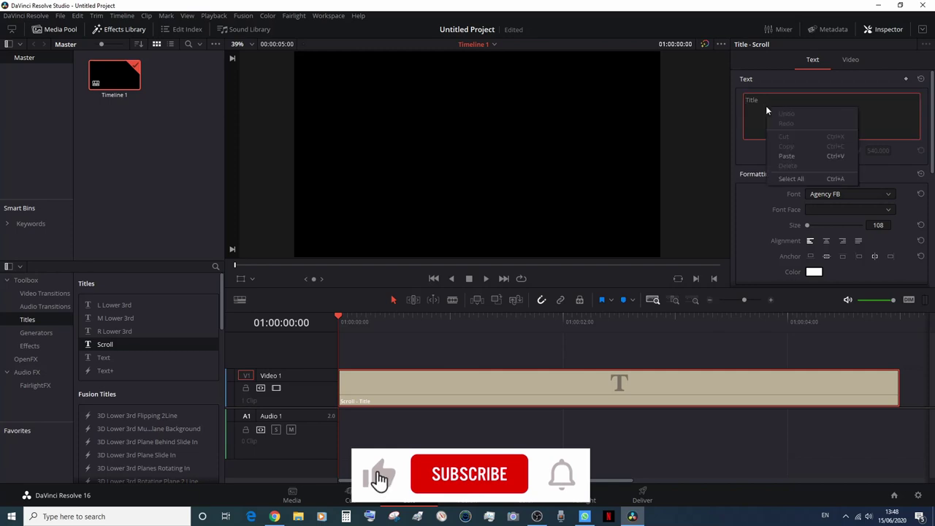
left_click(783, 158)
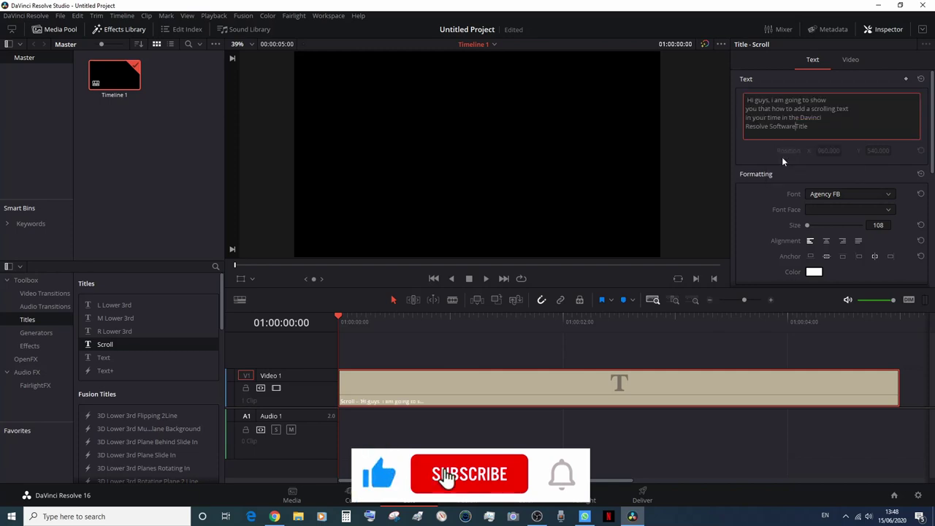
left_click(486, 280)
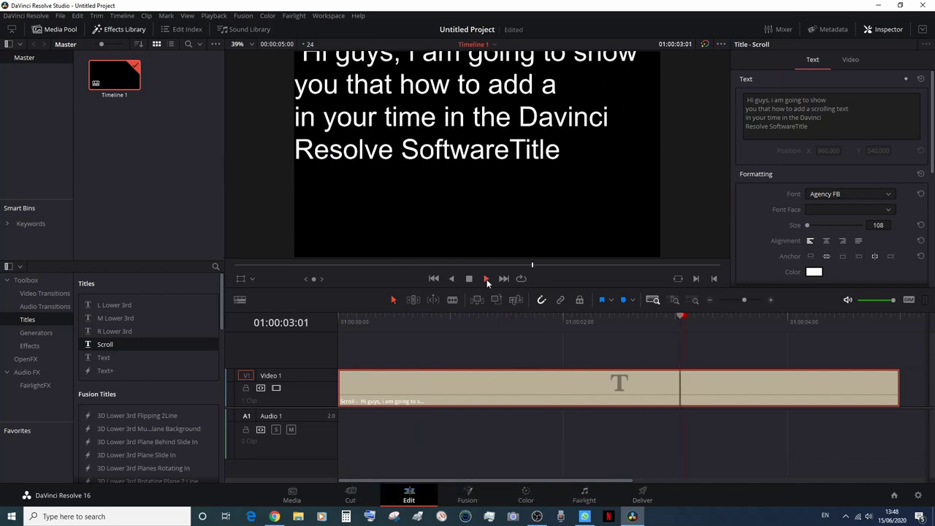
Set the intro title's text colour to bright green (#55ff00).
left_click(814, 274)
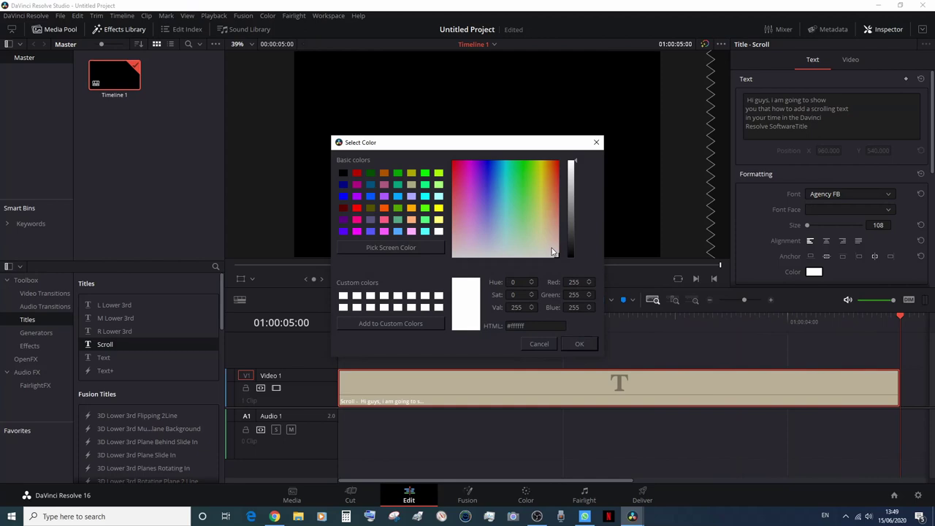
left_click(425, 208)
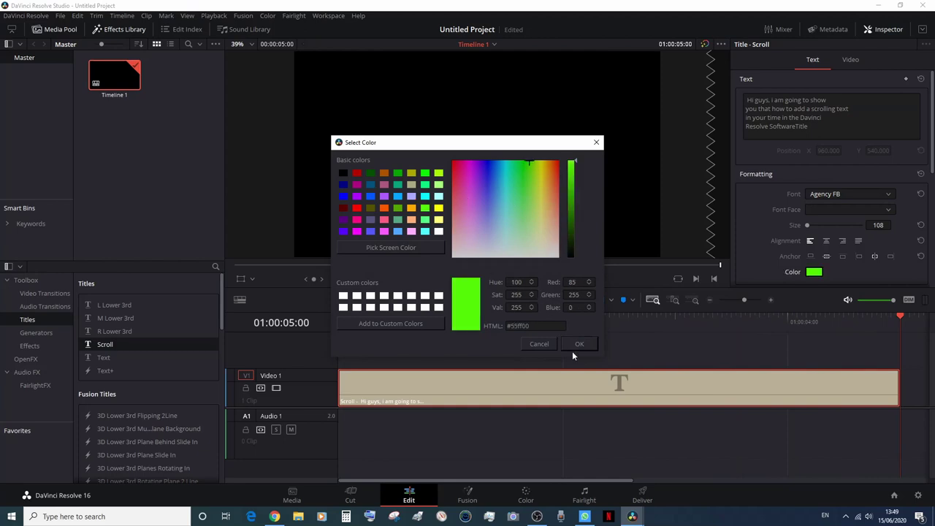
left_click(578, 344)
Preview the green scroll from the start, then delete the leftover 'Title' at the text's end.
left_click(344, 318)
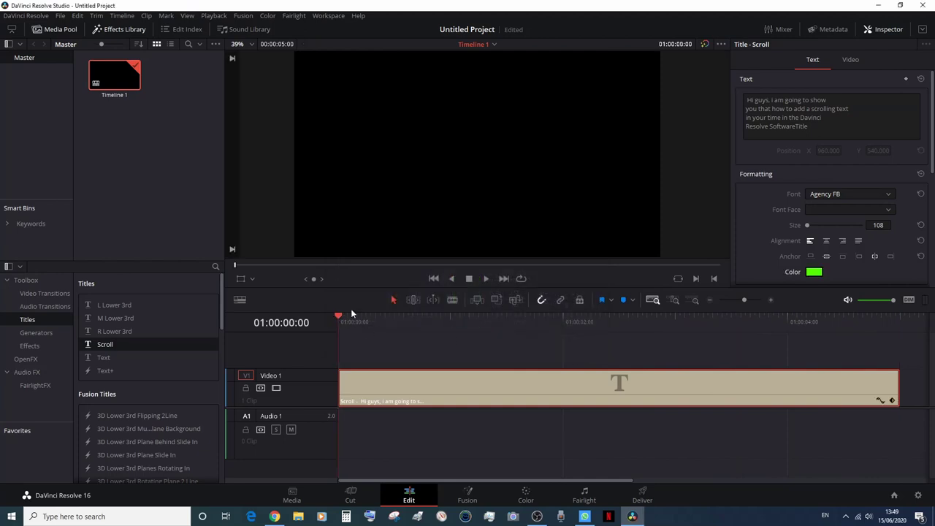
left_click(484, 280)
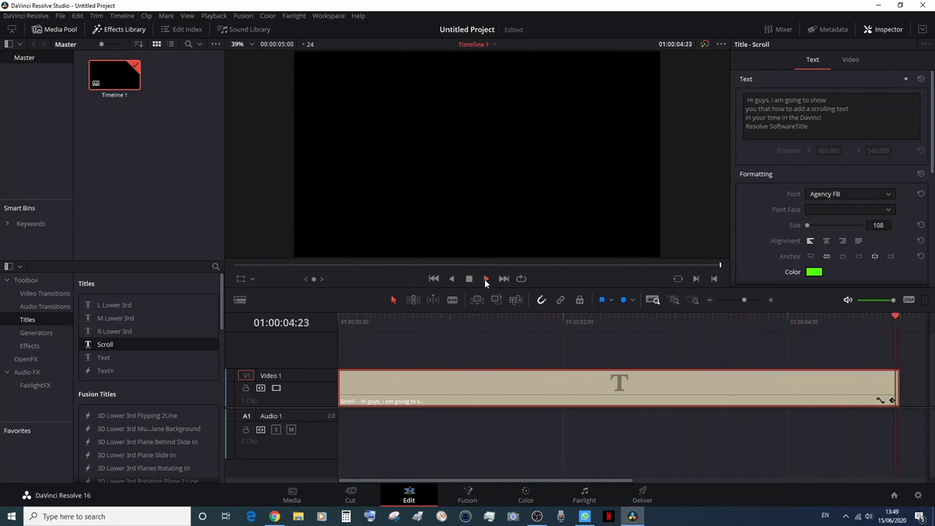
left_click(824, 125)
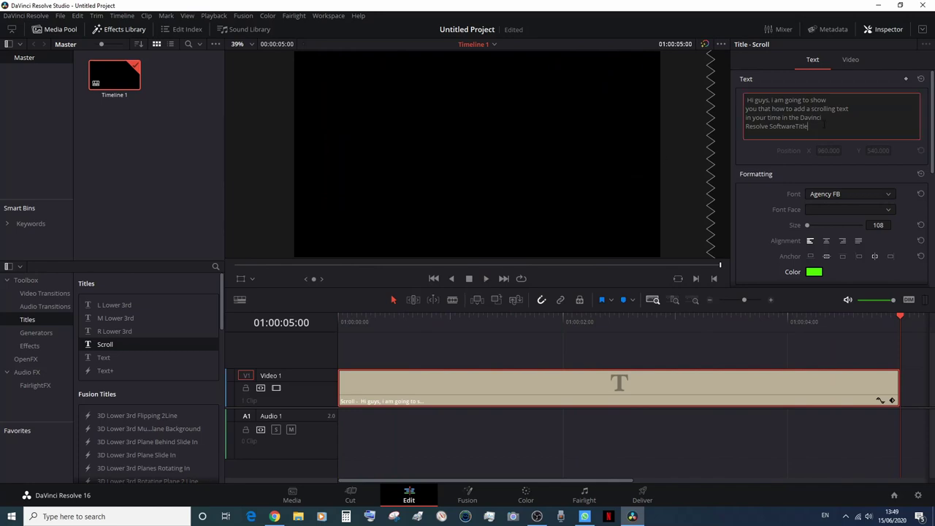
key("BackSpace")
key("BackSpace")
key("BackSpace")
Add a second Scroll title on Video 1, preview it, and butt it against the first clip.
left_click(710, 302)
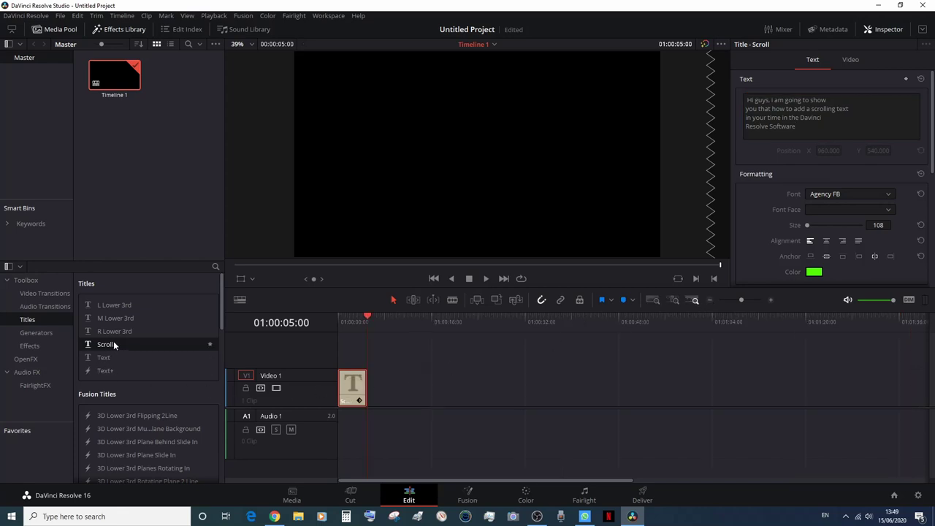
left_click_drag(234, 346, 396, 395)
left_click(399, 319)
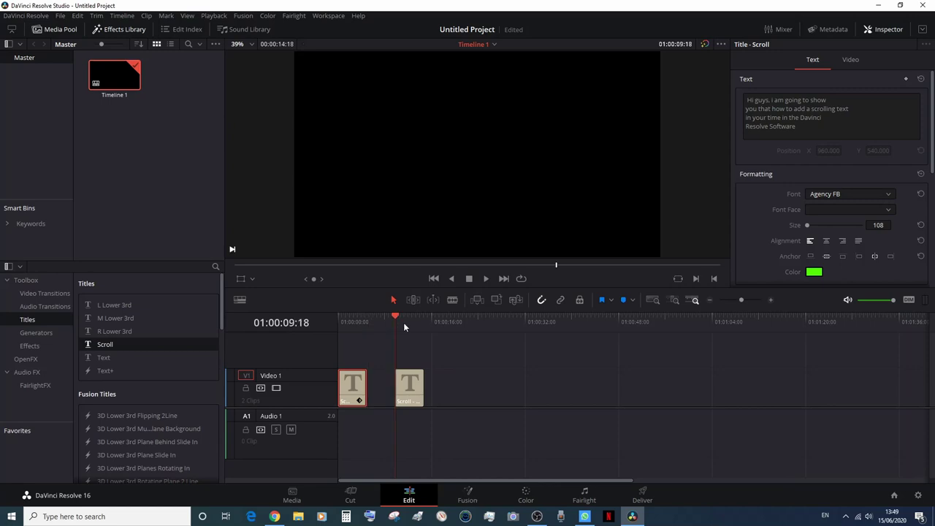
key("space")
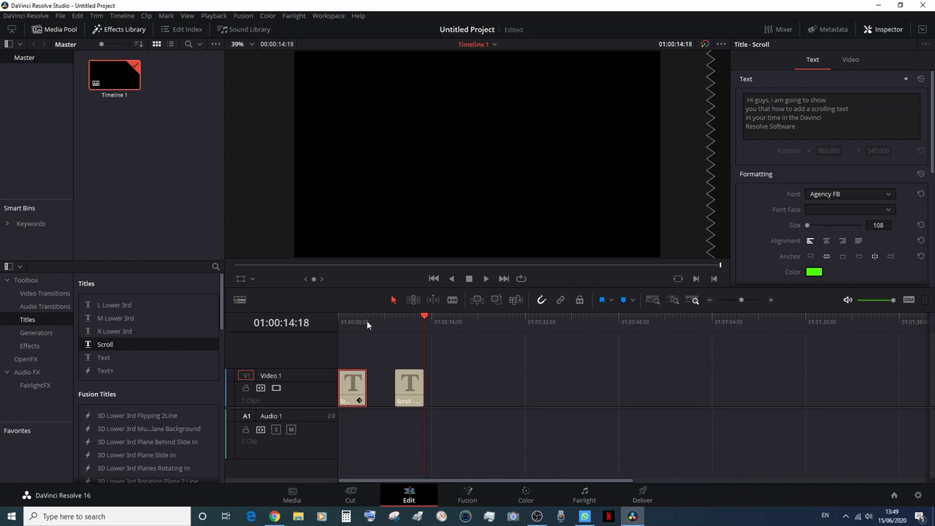
left_click_drag(421, 391, 393, 391)
left_click(339, 320)
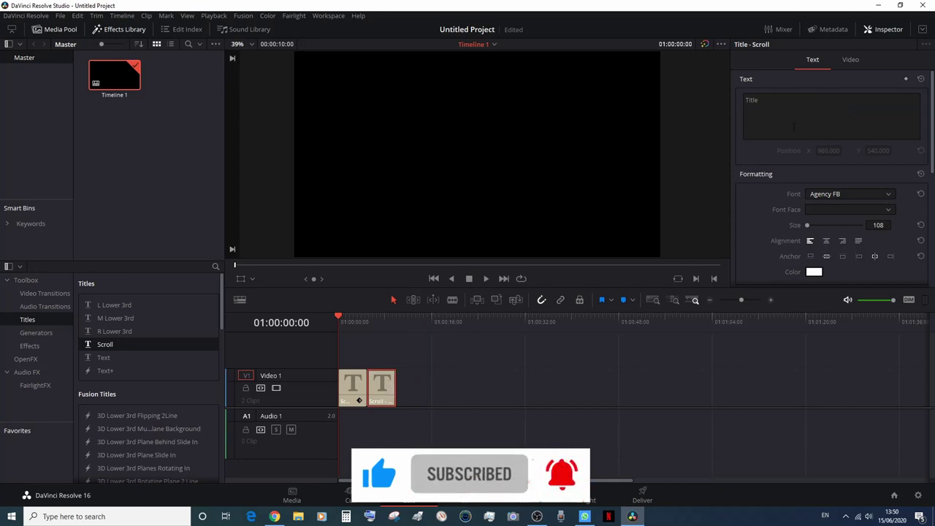
Type 'Thanks for watching my video.' then 'please hit like and subscribe my channel on youtube for further videos. thanks'.
left_click(752, 101)
type("Tha")
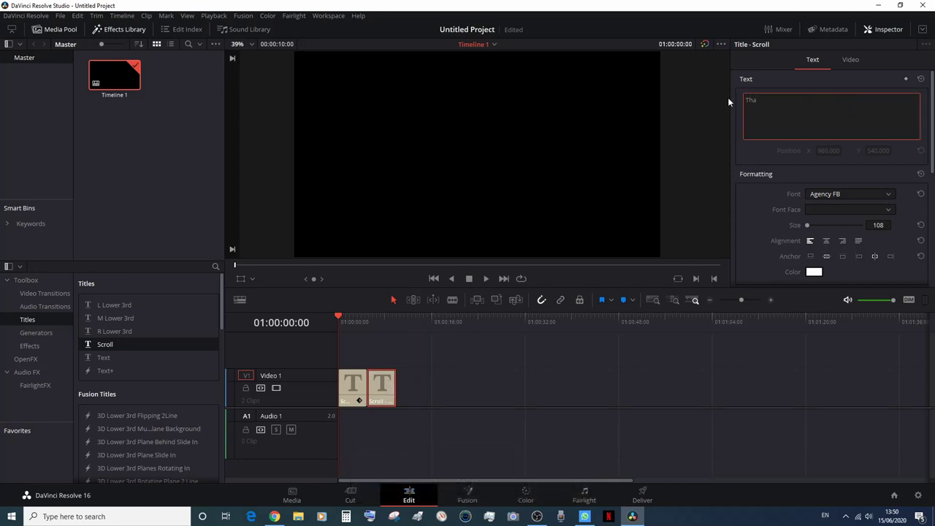
type("nks for watching my video.")
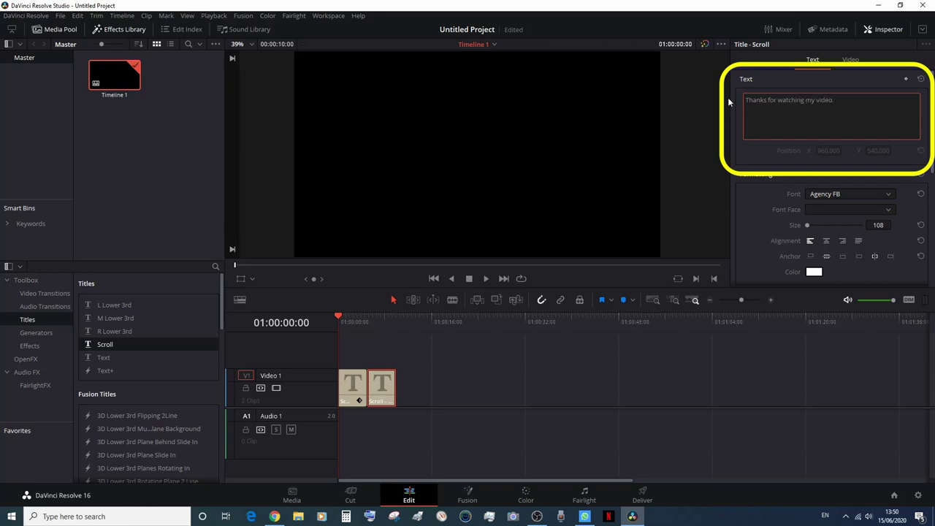
key("Return")
type("please hit like and subscribe my channel on youtube !")
key("BackSpace")
type("for further videos. thanks")
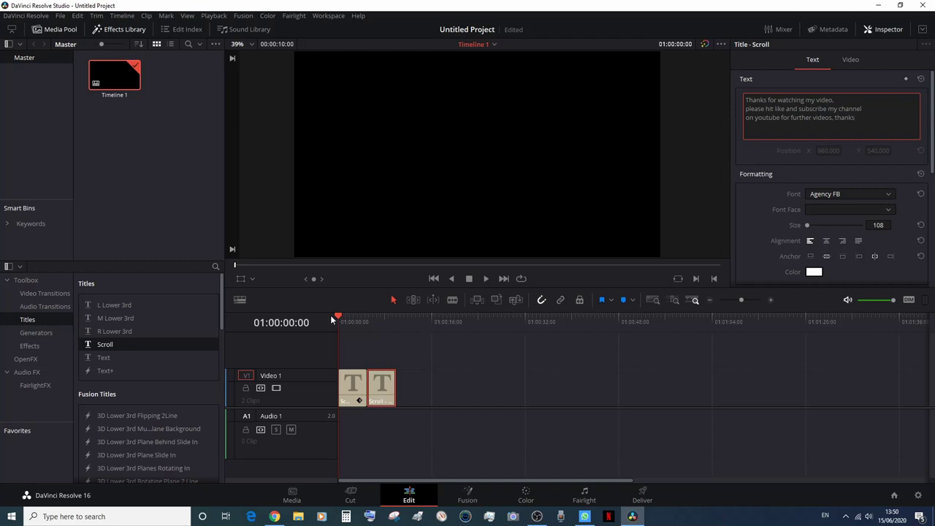
Play the timeline to watch the green intro text scroll up the viewer.
left_click(488, 278)
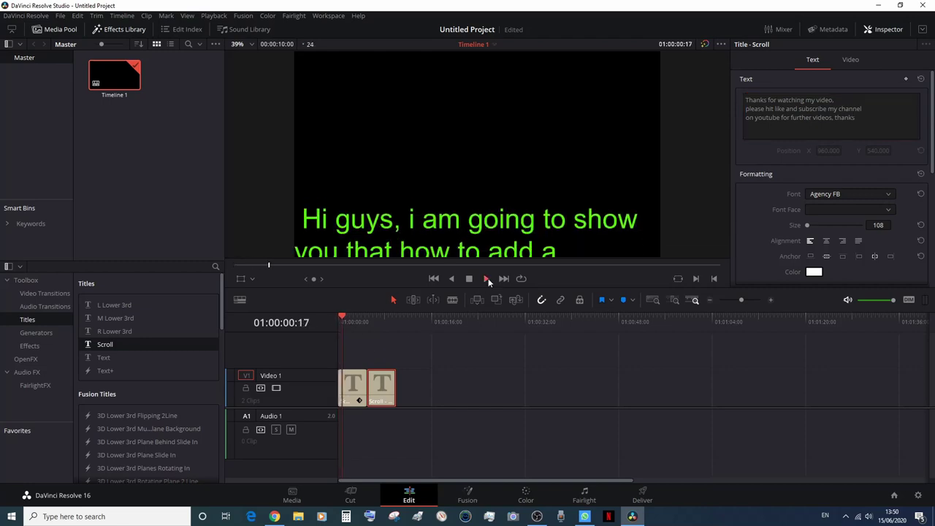